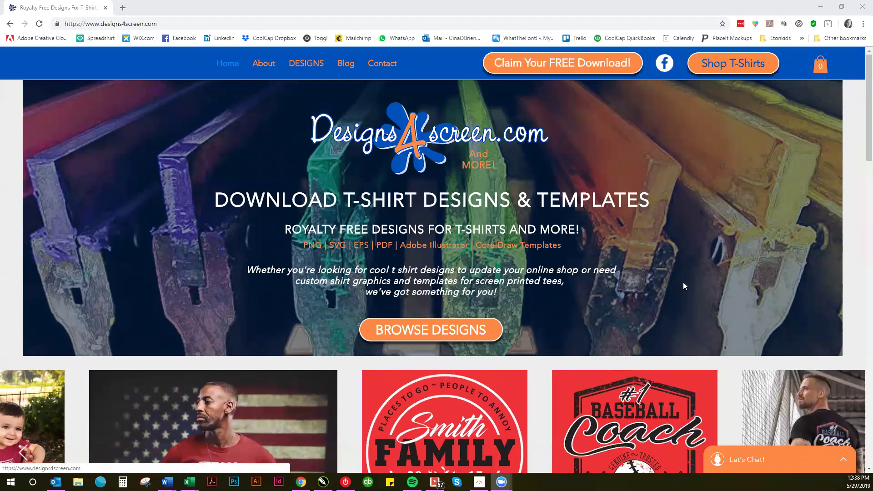
Go to the Shirt Templates page from the DESIGNS menu on Designs4Screen
scroll(681, 272, "down", 3)
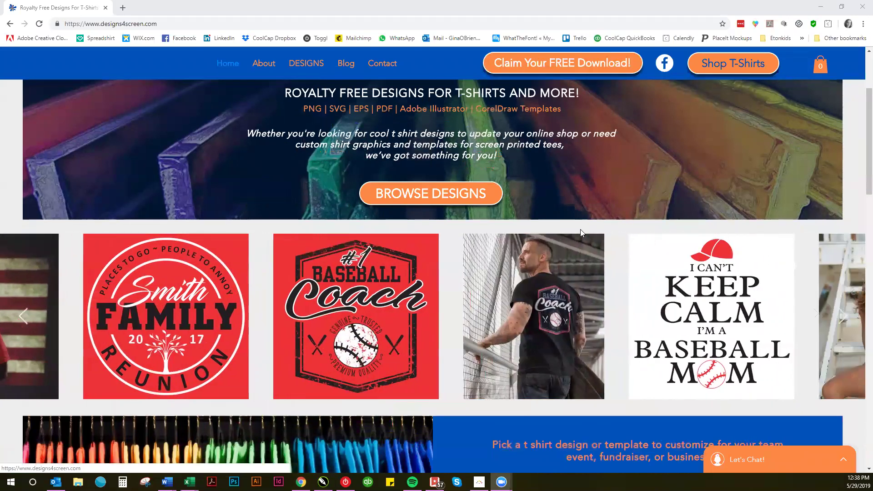
scroll(580, 229, "up", 1)
scroll(580, 229, "up", 2)
mouse_move(307, 63)
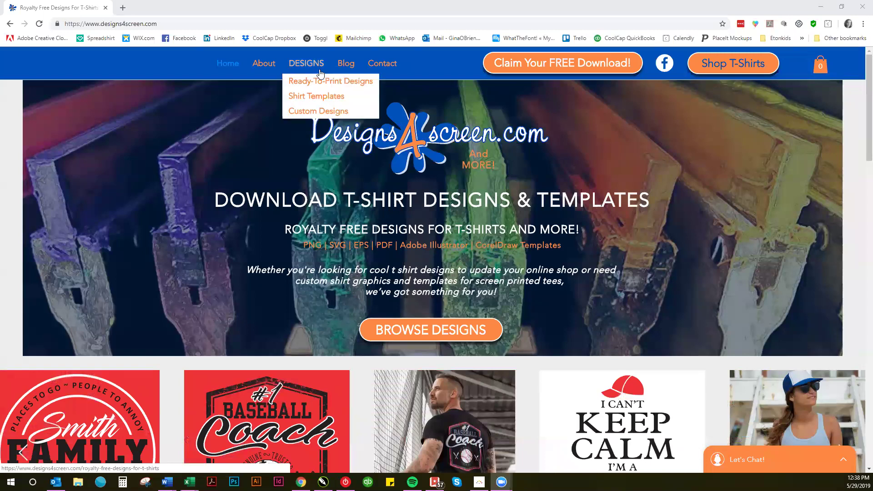
left_click(315, 96)
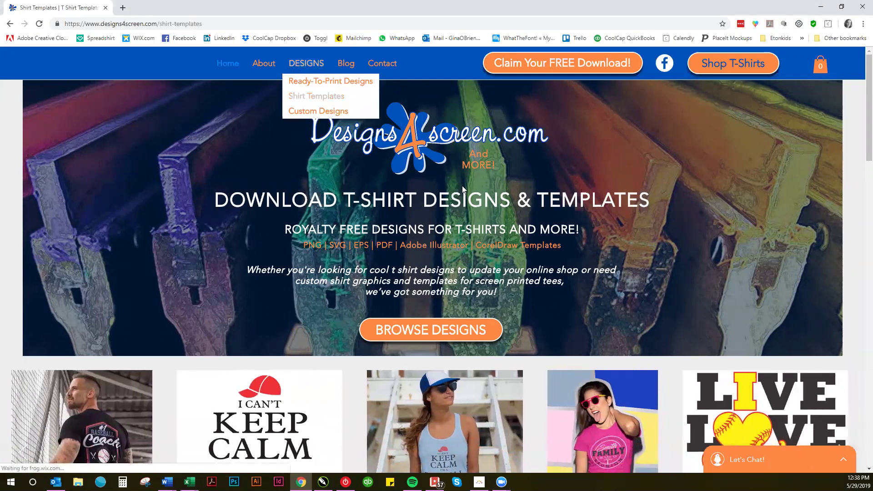
Scroll through the template grid to the Family Reunion - People to Annoy design
scroll(587, 267, "down", 8)
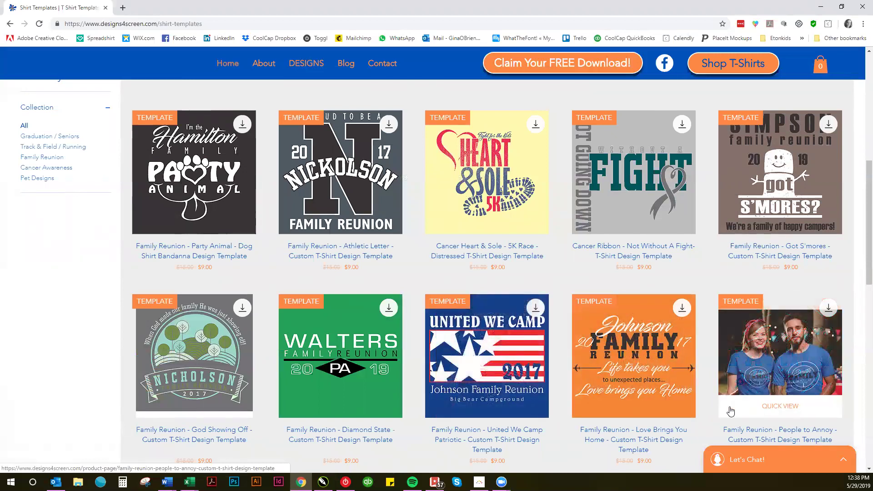
scroll(847, 277, "down", 2)
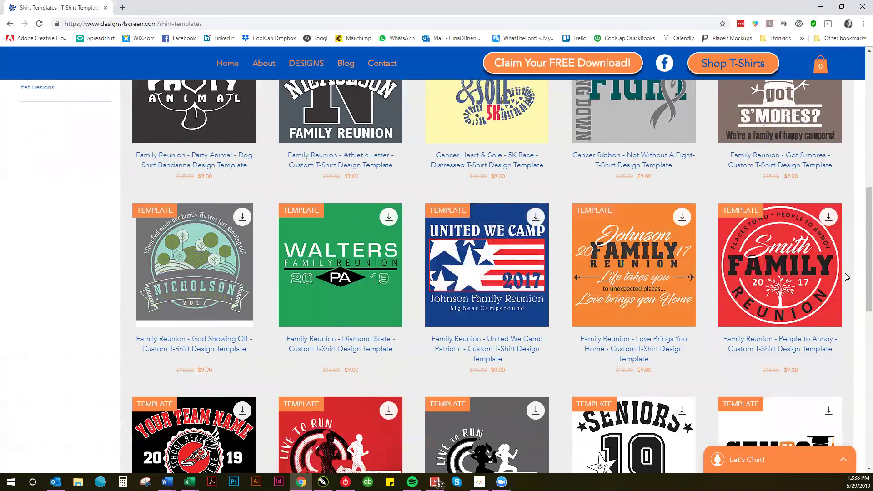
scroll(847, 277, "up", 2)
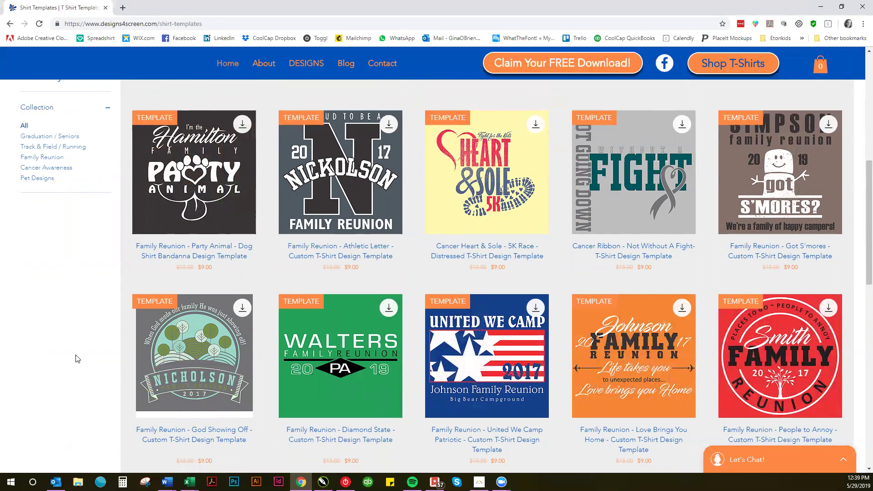
mouse_move(323, 481)
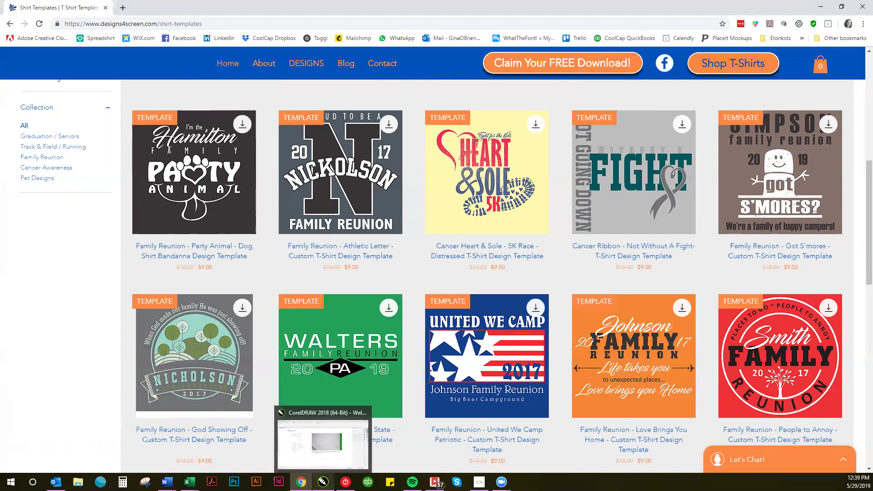
In CorelDRAW, create a new document from the People to Annoy Fam Reunion CDR template
left_click(324, 481)
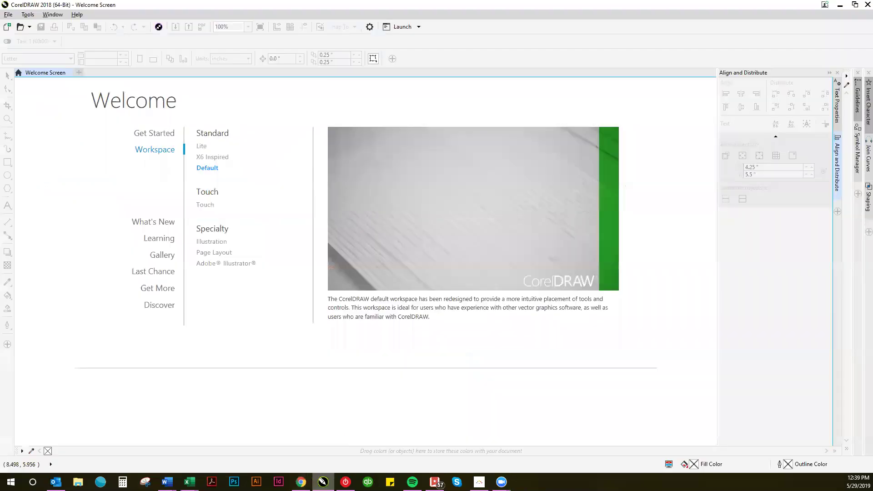
left_click(29, 26)
left_click(21, 27)
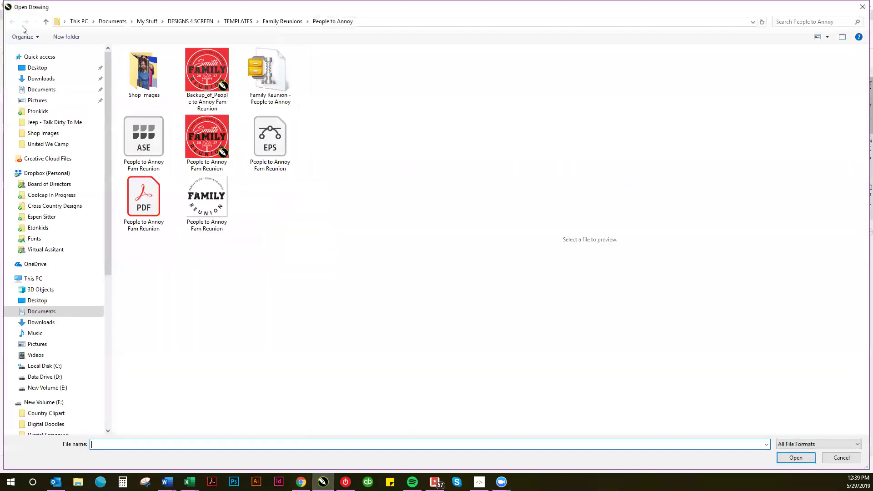
left_click(203, 138)
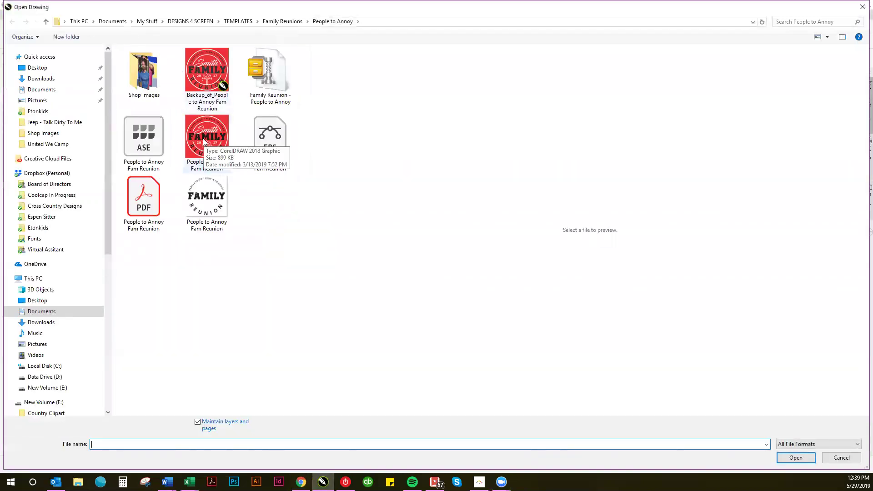
left_click(800, 459)
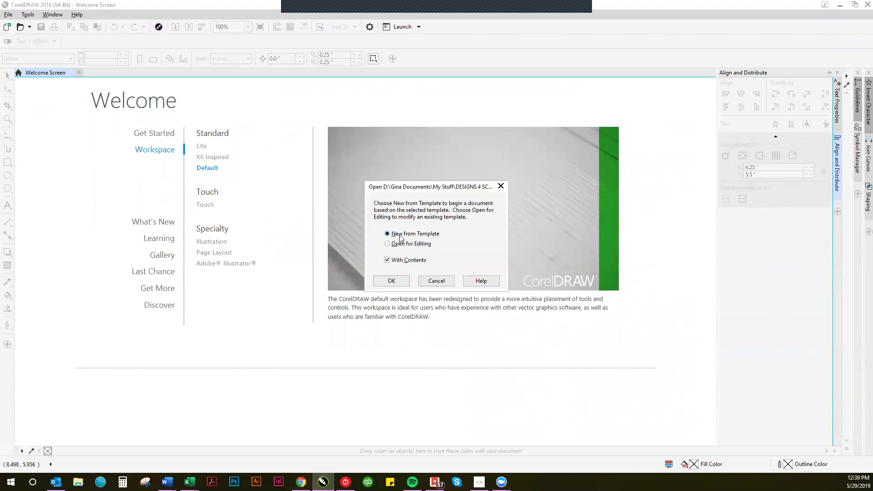
left_click(392, 281)
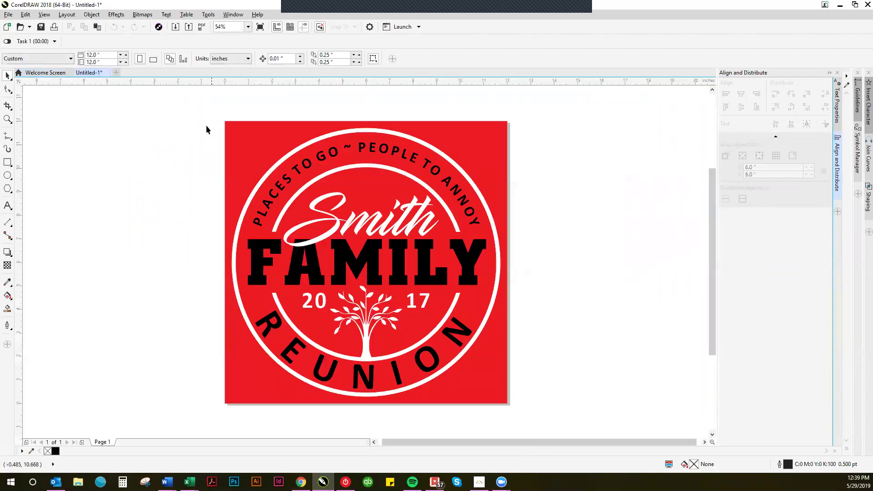
left_click(248, 27)
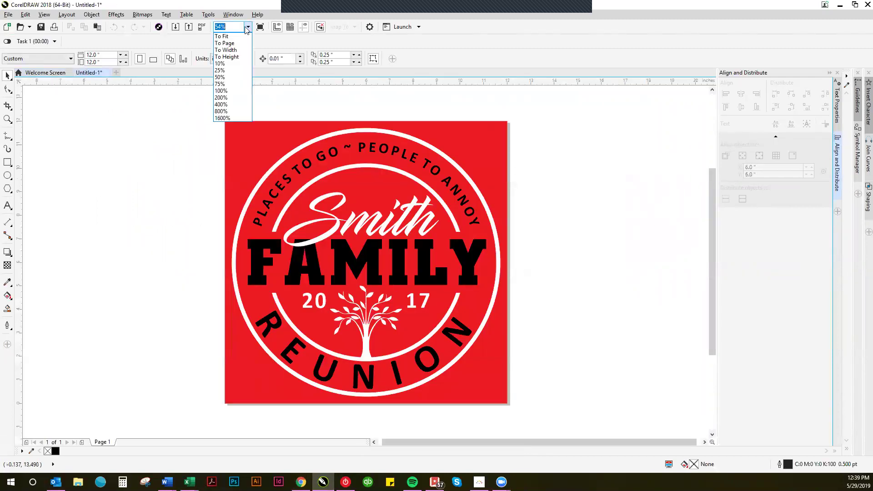
left_click(232, 54)
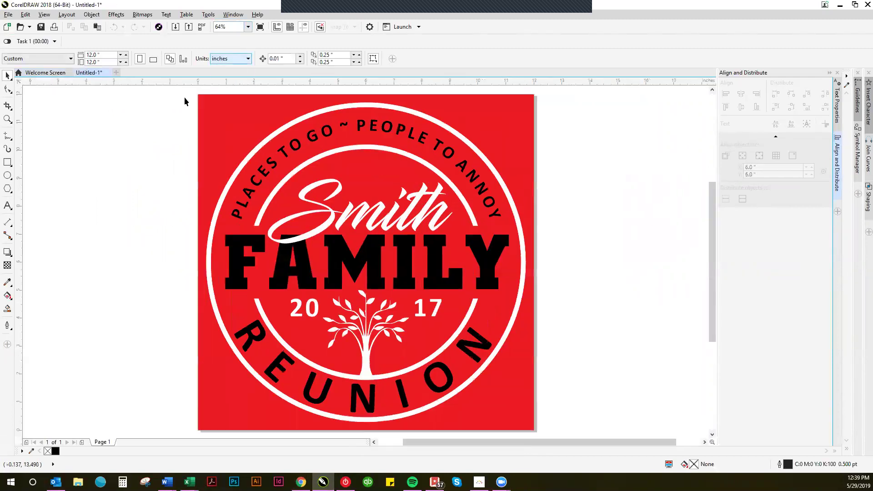
left_click(285, 220)
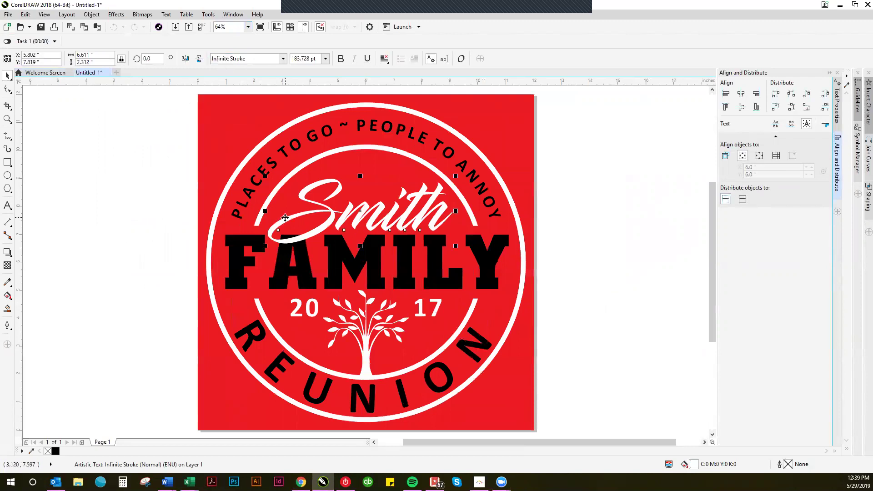
left_click(166, 212)
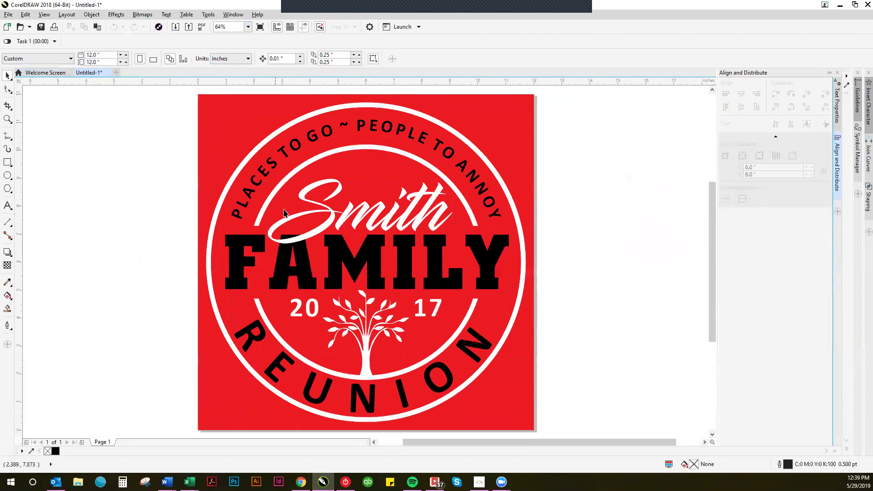
left_click(347, 208)
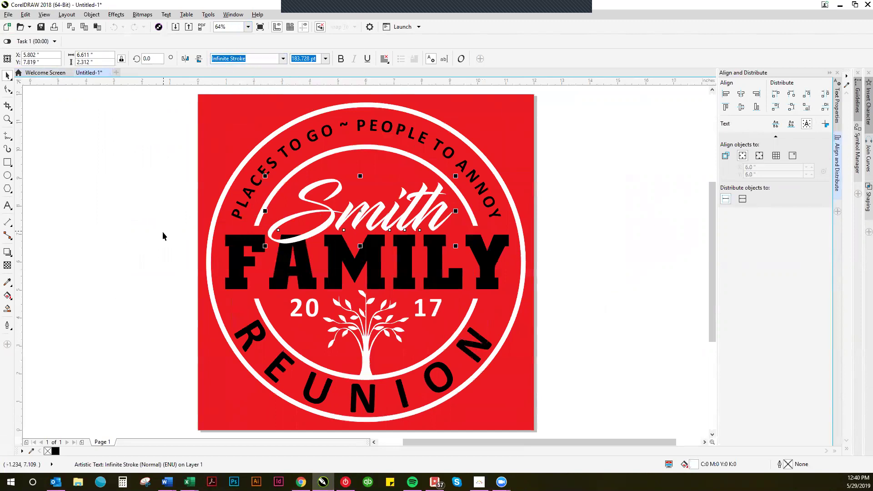
left_click(300, 315)
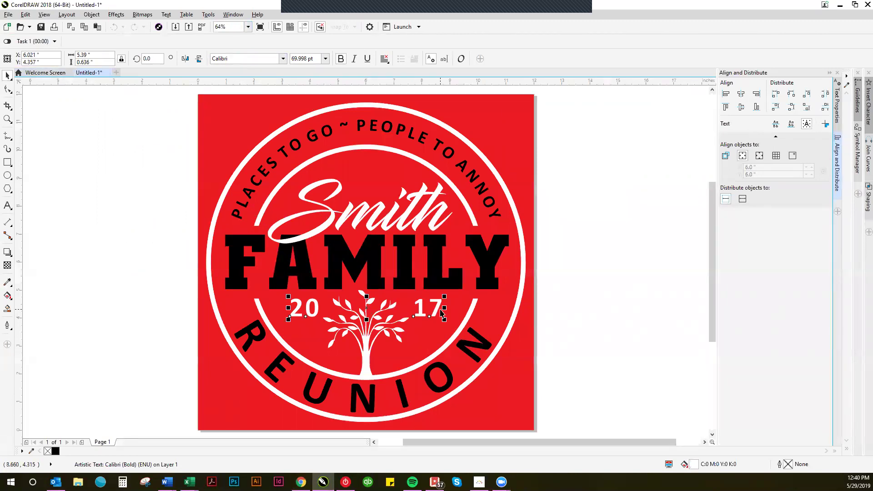
left_click(405, 219)
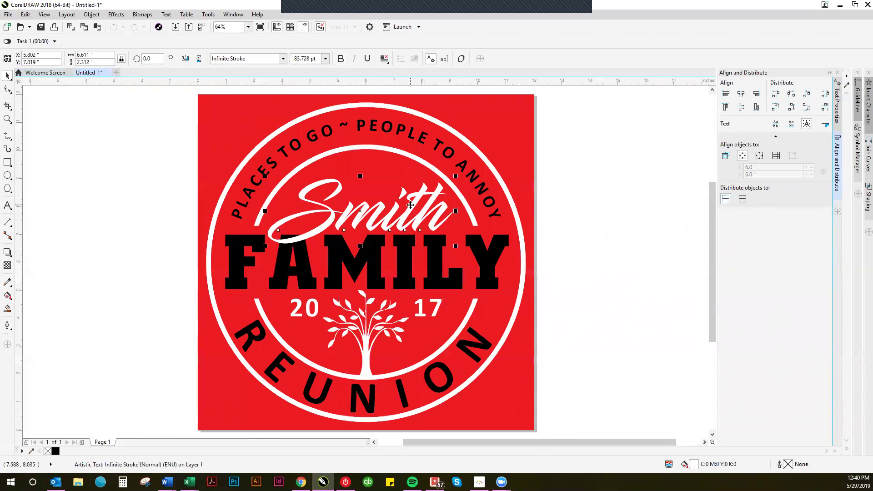
Replace the script name 'Smith' with 'O'Brien'
double_click(412, 206)
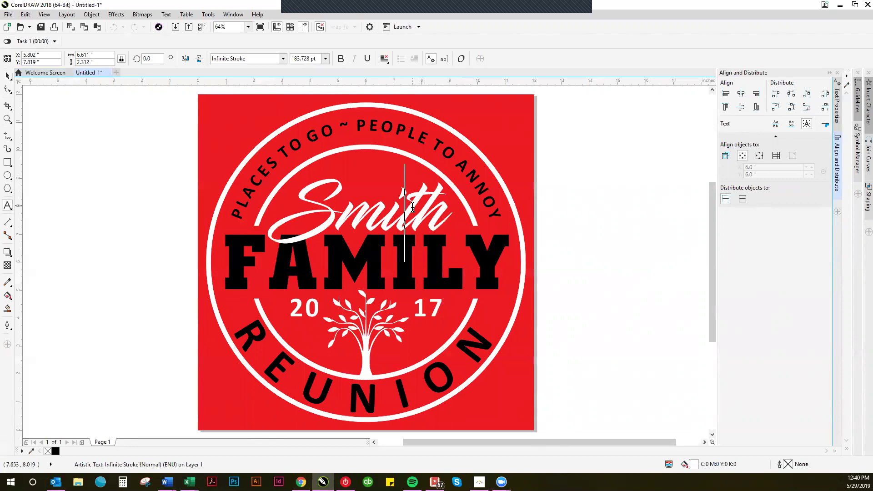
key("ctrl+a")
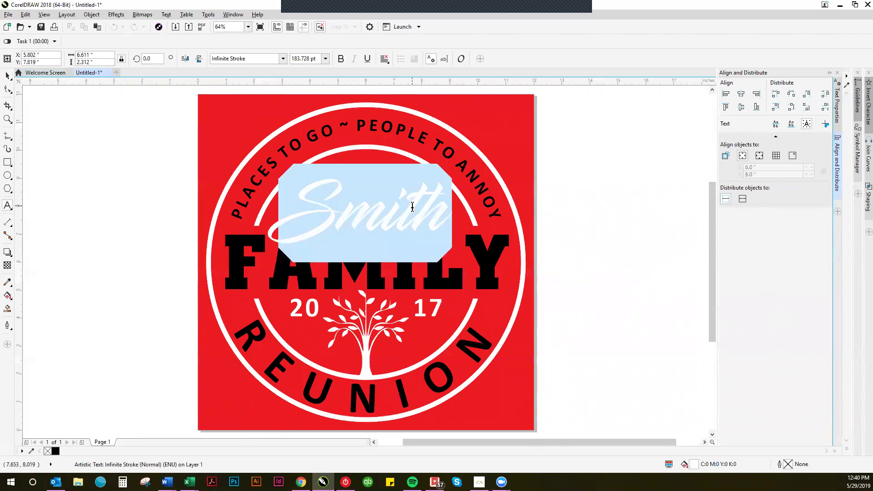
type("O")
type("'B")
type("rien")
key("ctrl+space")
Scale O'Brien down to about 89% and reposition it inside the circle
left_click(8, 76)
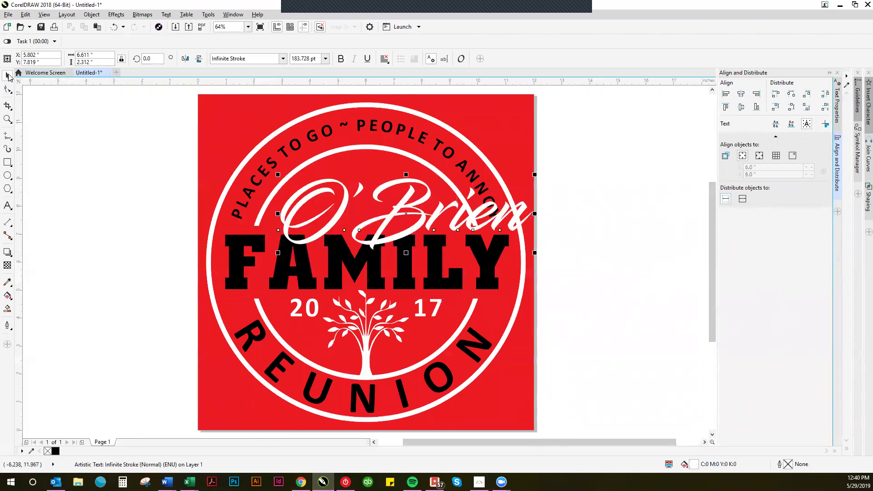
left_click_drag(536, 175, 485, 190)
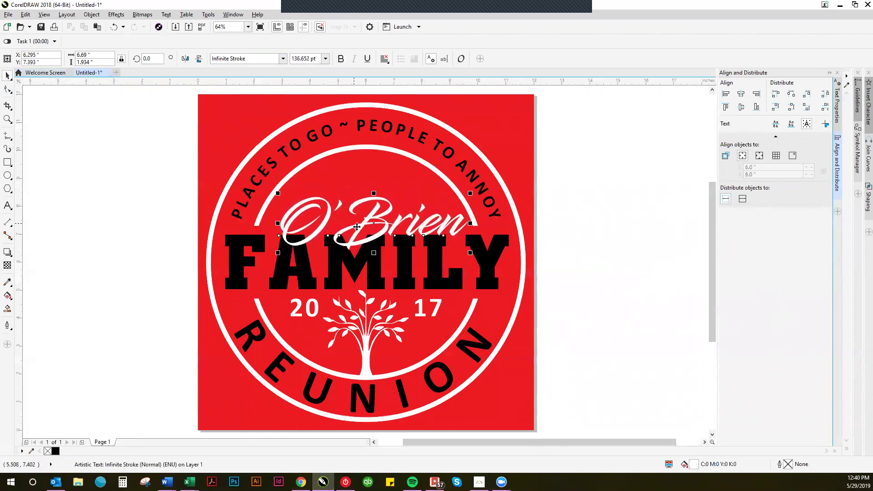
left_click_drag(357, 227, 354, 226)
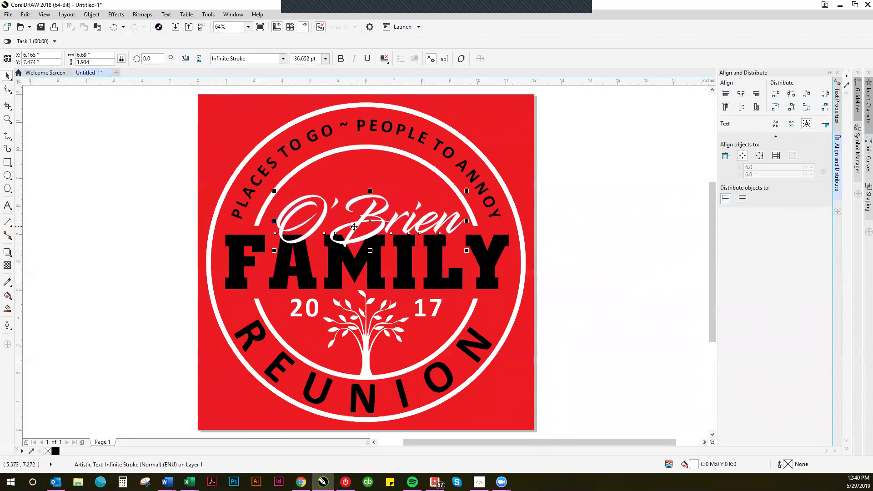
left_click_drag(274, 191, 267, 189)
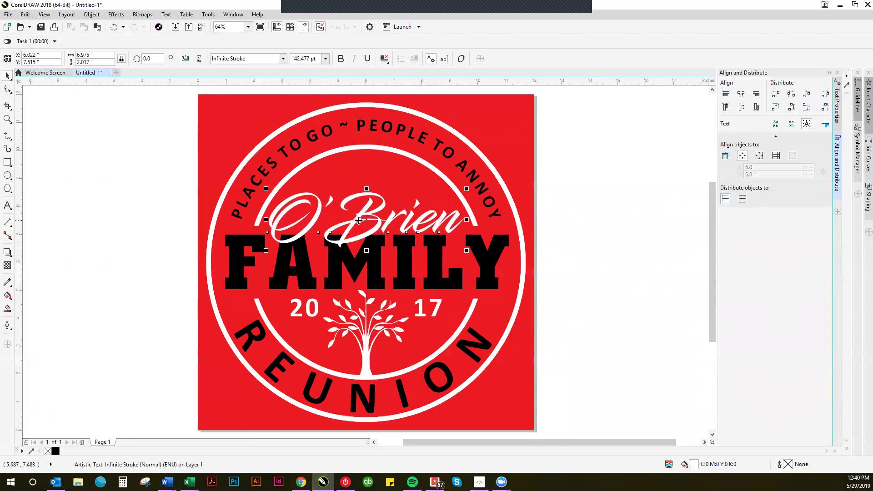
left_click_drag(359, 220, 367, 220)
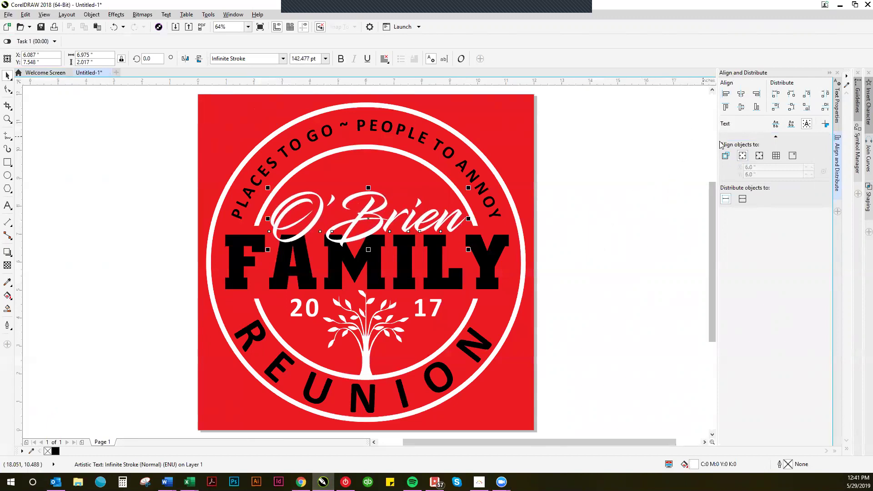
Centre O'Brien horizontally relative to the page edge, then select the 20 17 year text
left_click(744, 157)
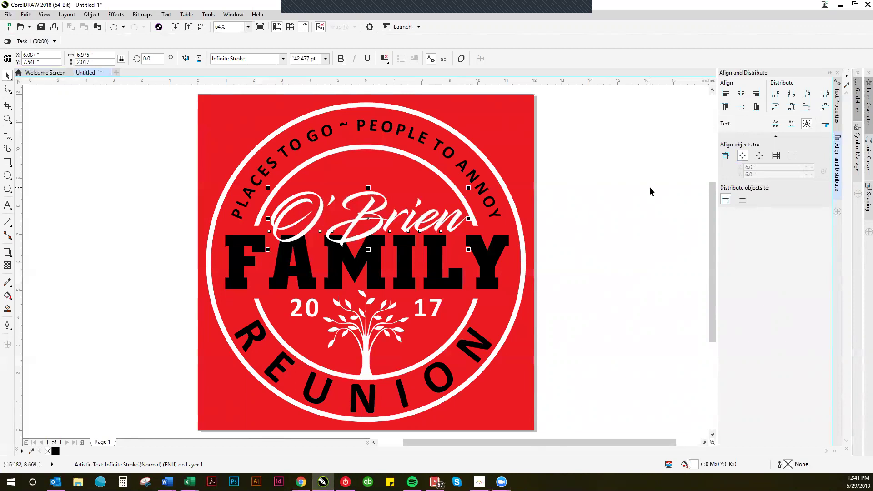
left_click(741, 94)
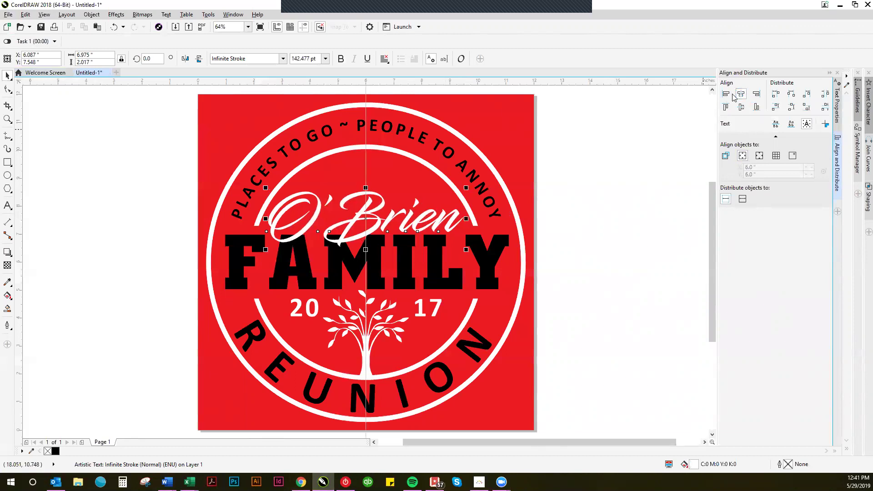
left_click(631, 237)
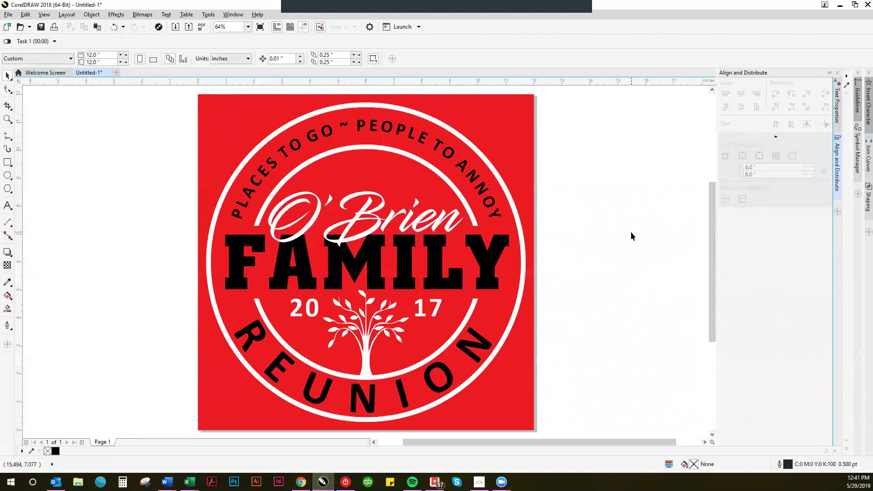
left_click(436, 310)
left_click(437, 311)
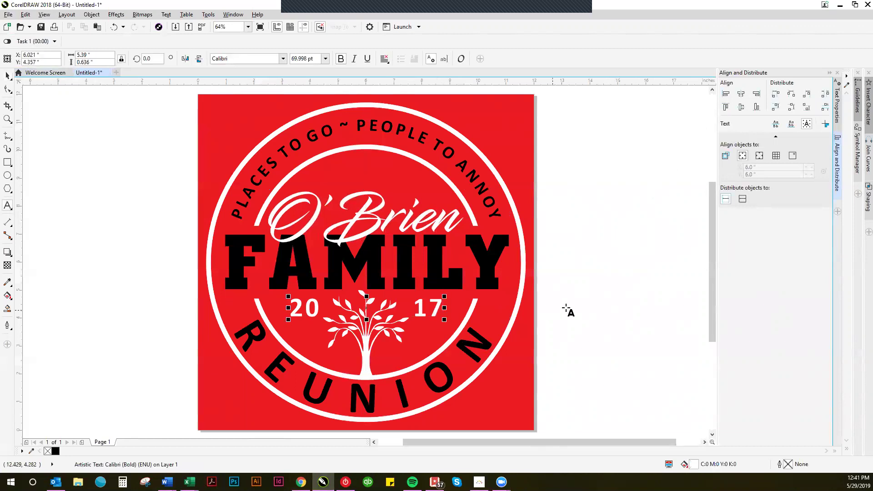
Change the year from 20 17 to 20 19 and deselect it
key("BackSpace")
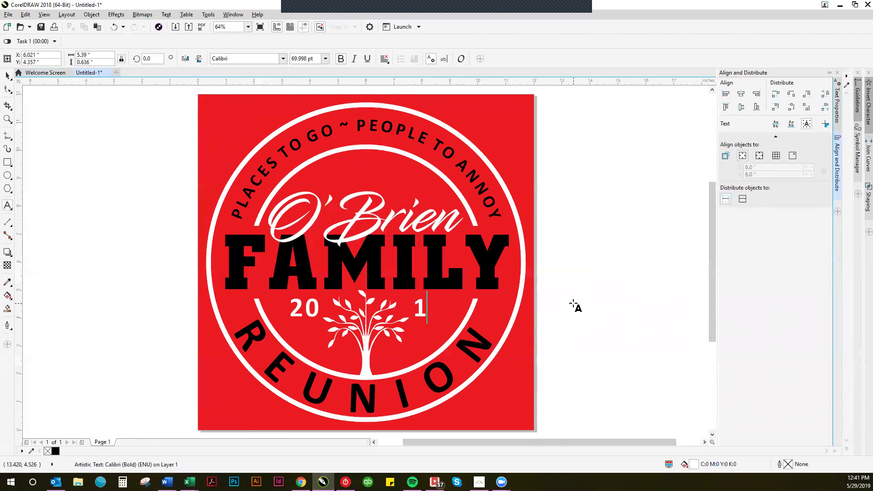
type("9")
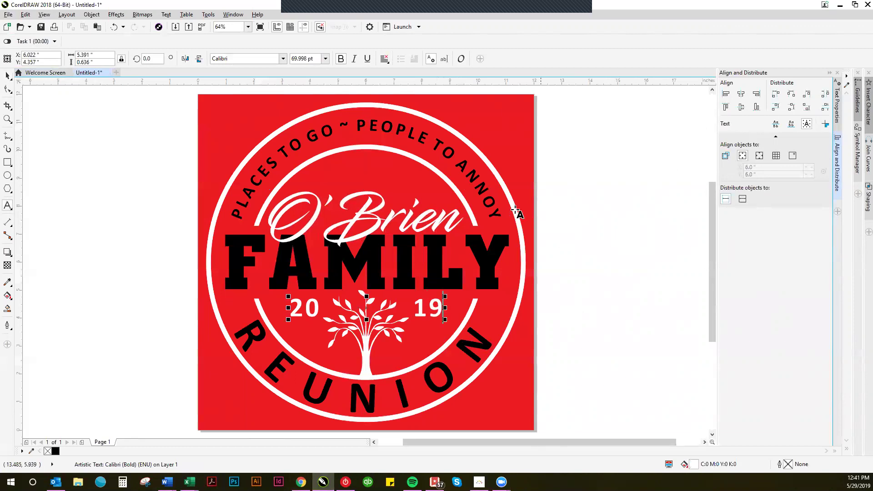
left_click(10, 75)
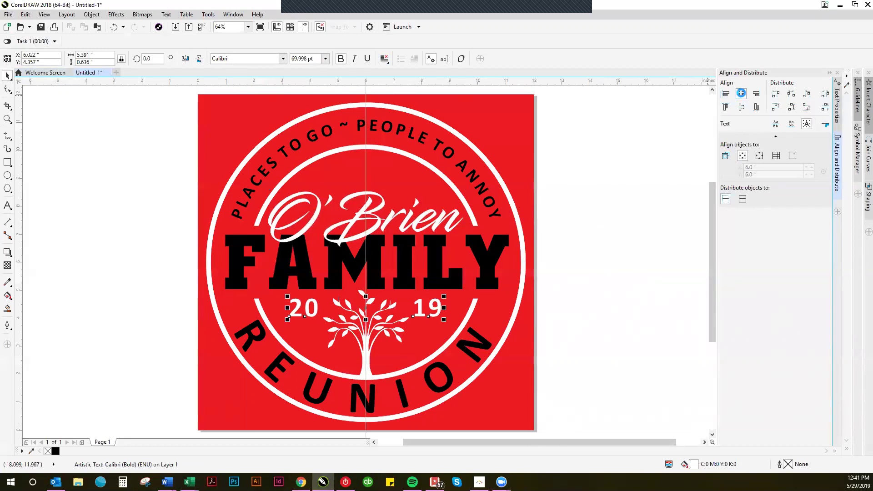
left_click(643, 241)
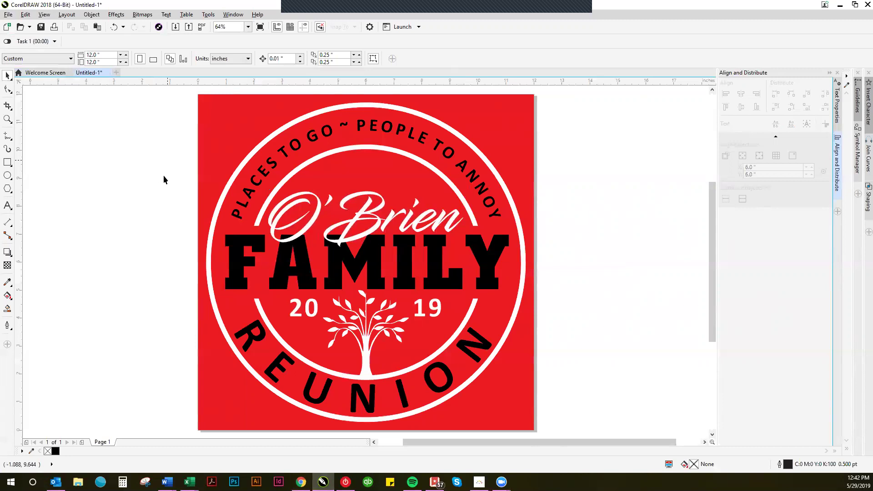
left_click(301, 482)
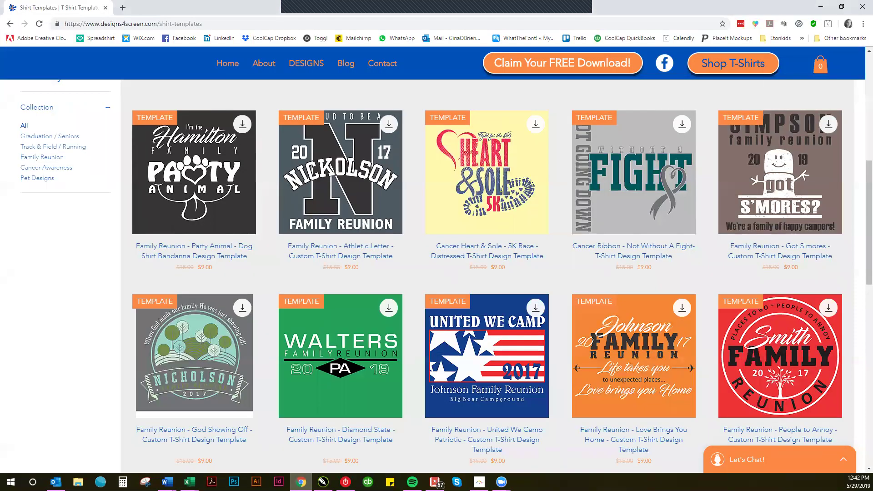
scroll(511, 301, "up", 8)
scroll(512, 301, "down", 5)
scroll(512, 301, "up", 5)
mouse_move(296, 65)
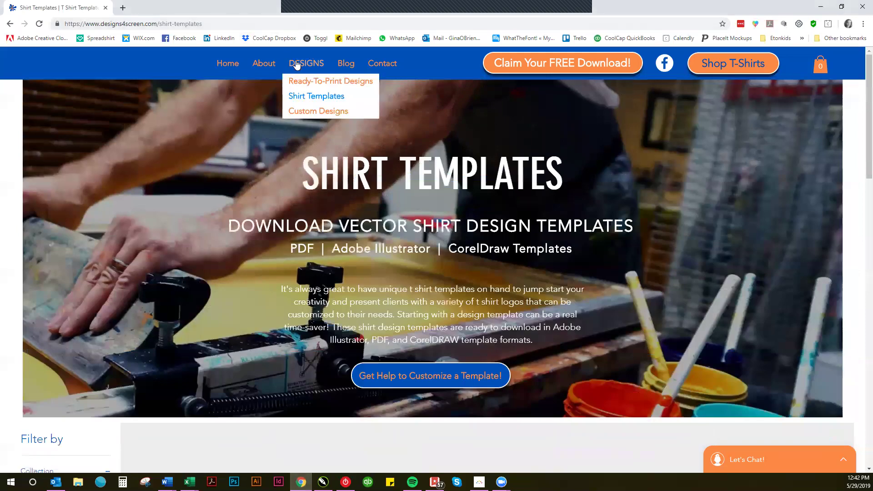
left_click(302, 85)
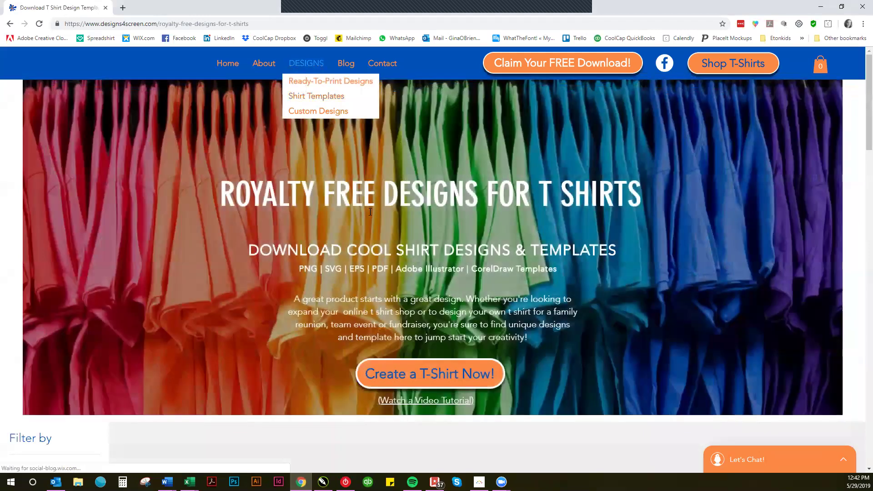
left_click(417, 380)
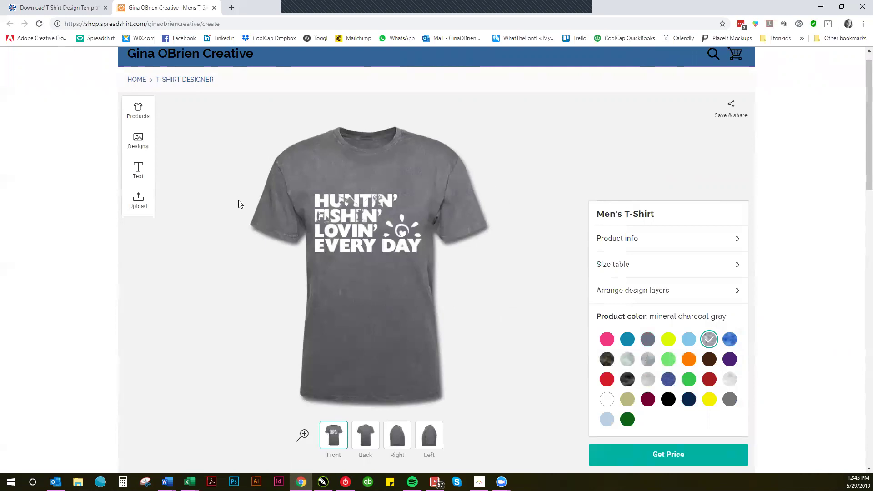
left_click(324, 483)
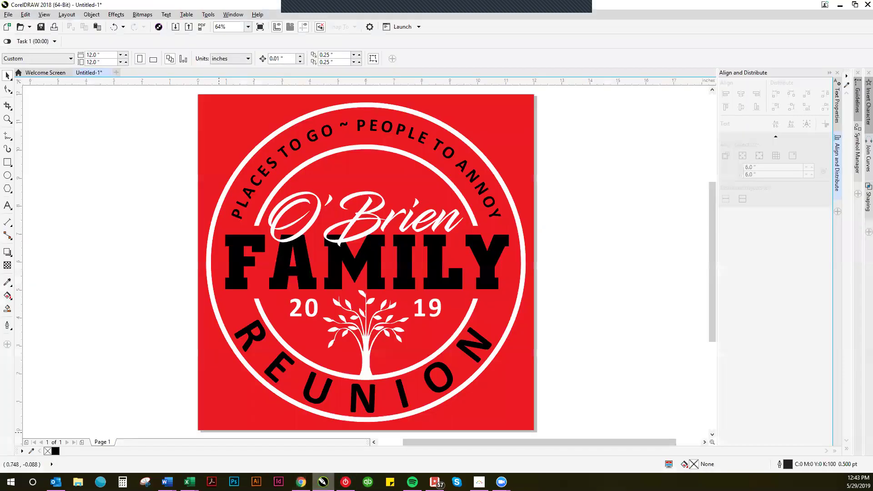